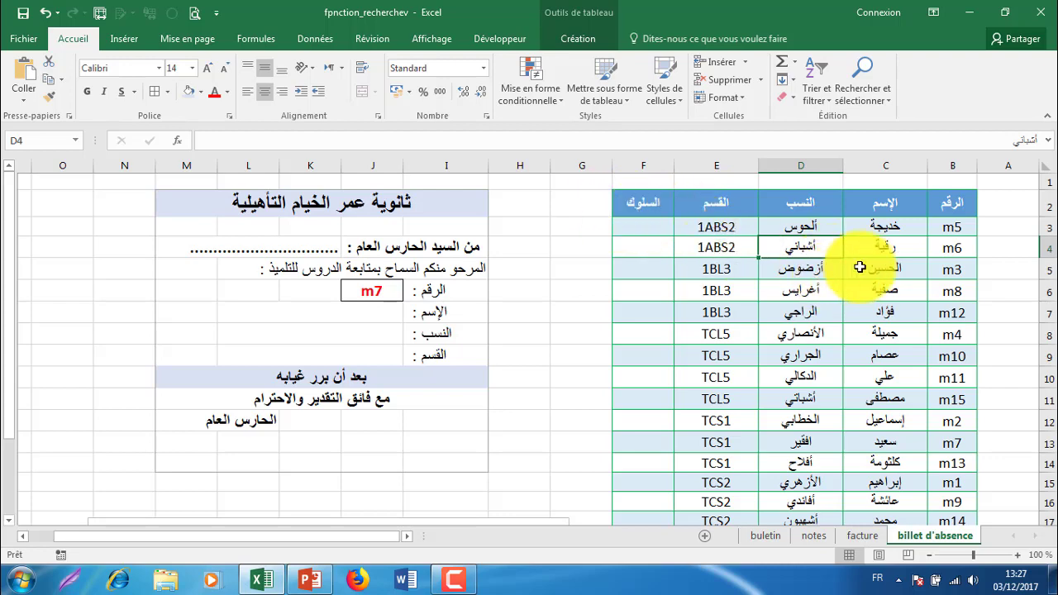
pyautogui.scroll(-1, 860, 267)
pyautogui.scroll(1, 860, 267)
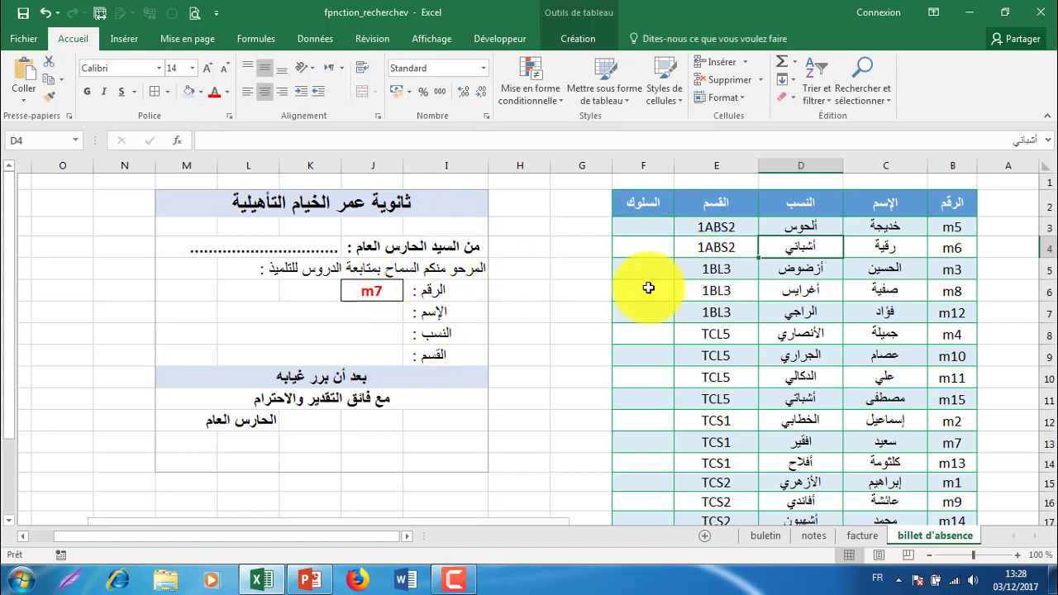
pyautogui.click(376, 311)
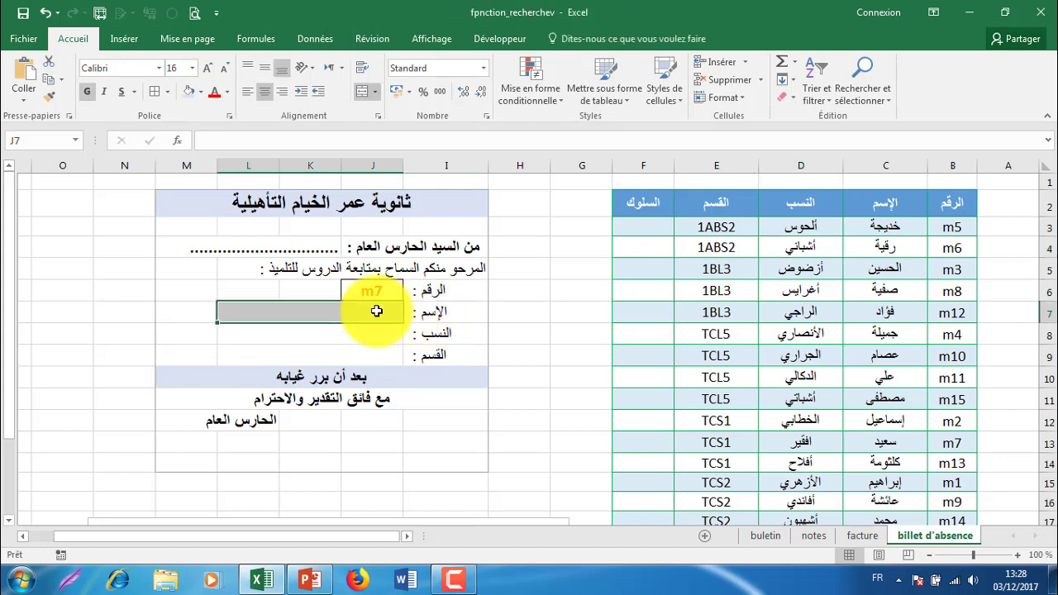
pyautogui.click(366, 337)
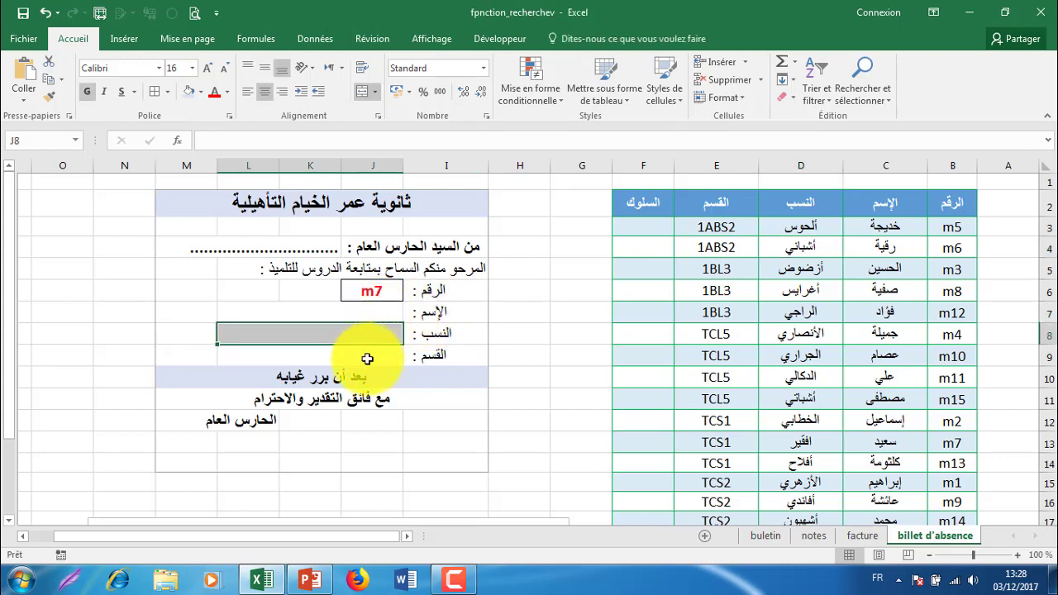
pyautogui.click(352, 354)
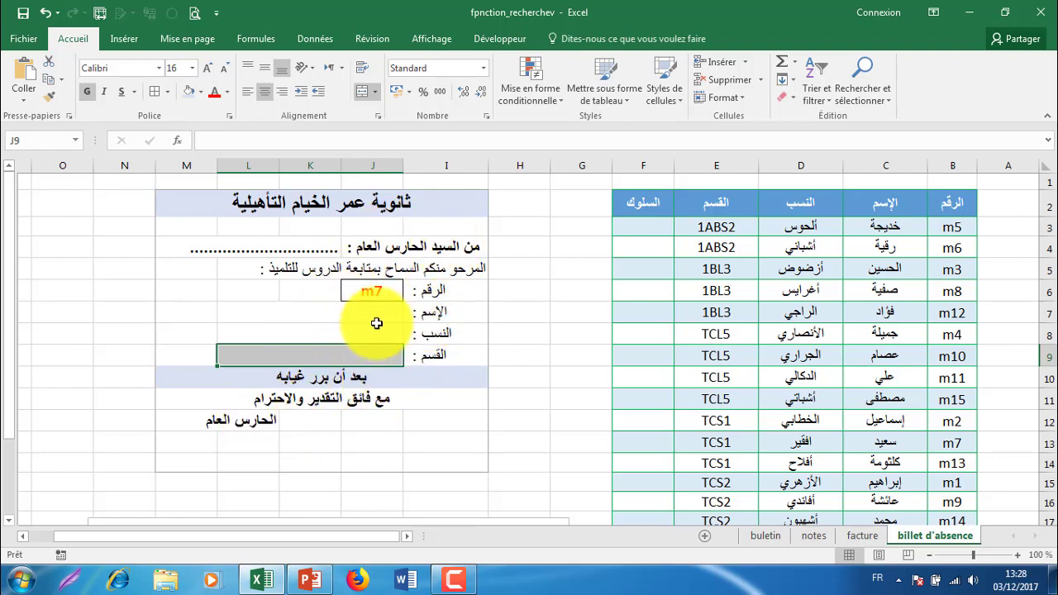
# Rename the student data table as liste.
pyautogui.click(777, 299)
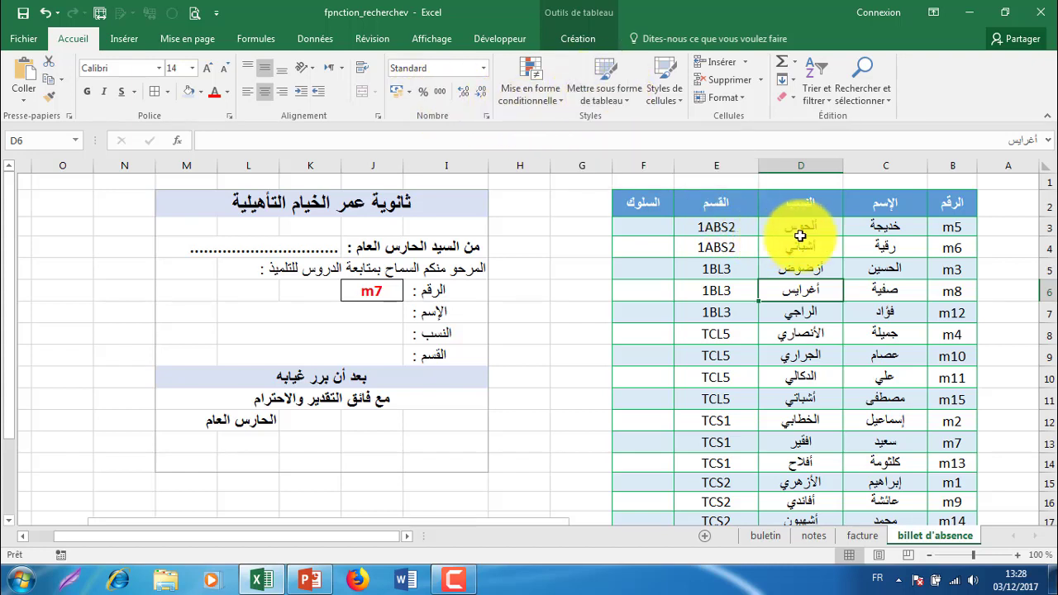
pyautogui.click(574, 40)
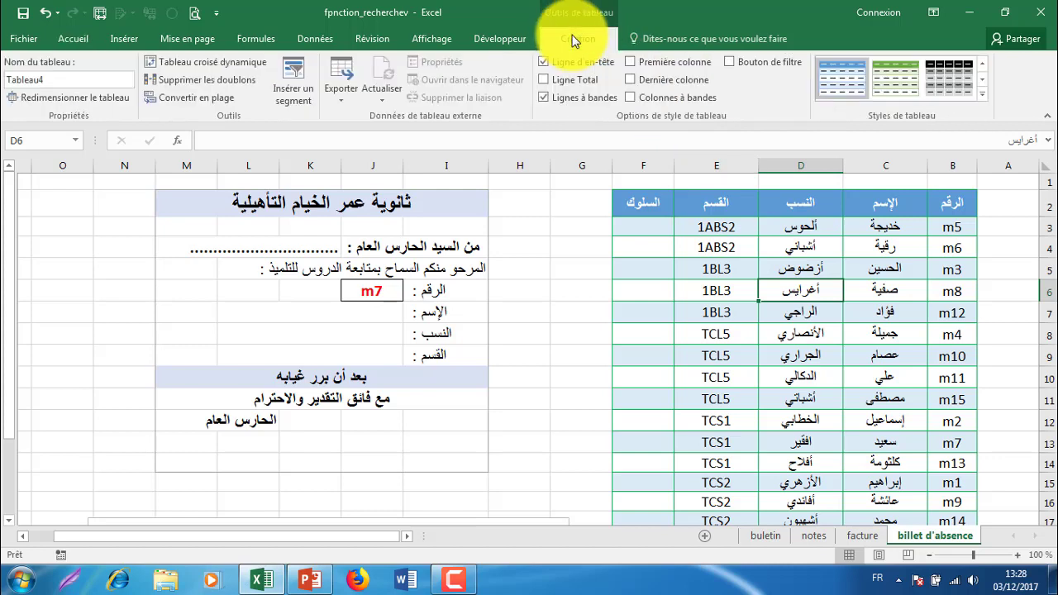
pyautogui.click(49, 80)
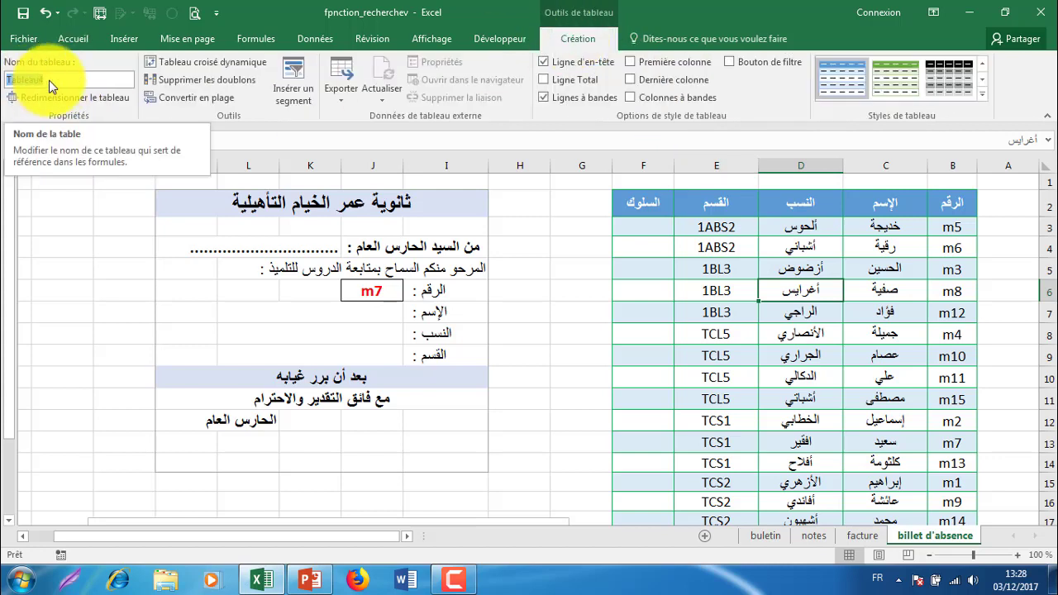
pyautogui.write('lis')
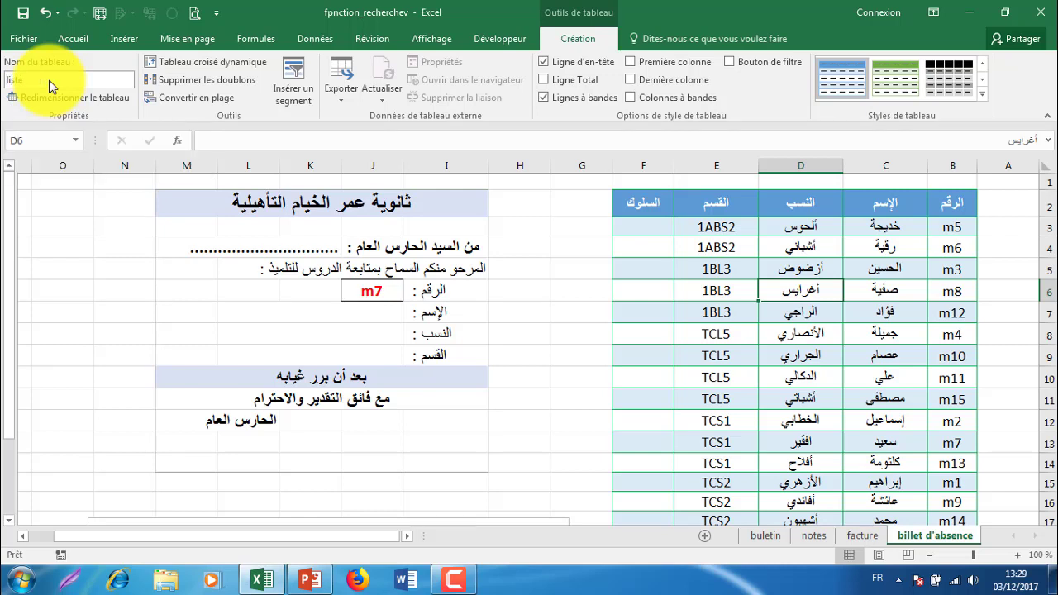
pyautogui.write('te')
pyautogui.press('Return')
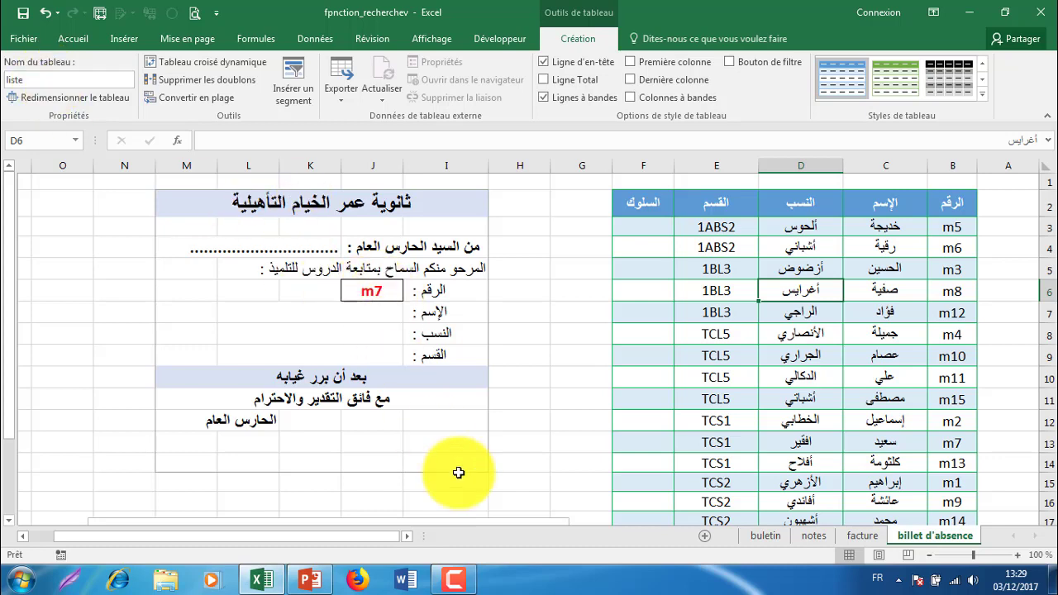
# Move the text box containing the RECHERCHEV syntax up so it sits just beneath the absence slip's signature line.
pyautogui.click(481, 521)
pyautogui.scroll(-1, 488, 496)
pyautogui.moveTo(465, 457); pyautogui.dragTo(472, 385)
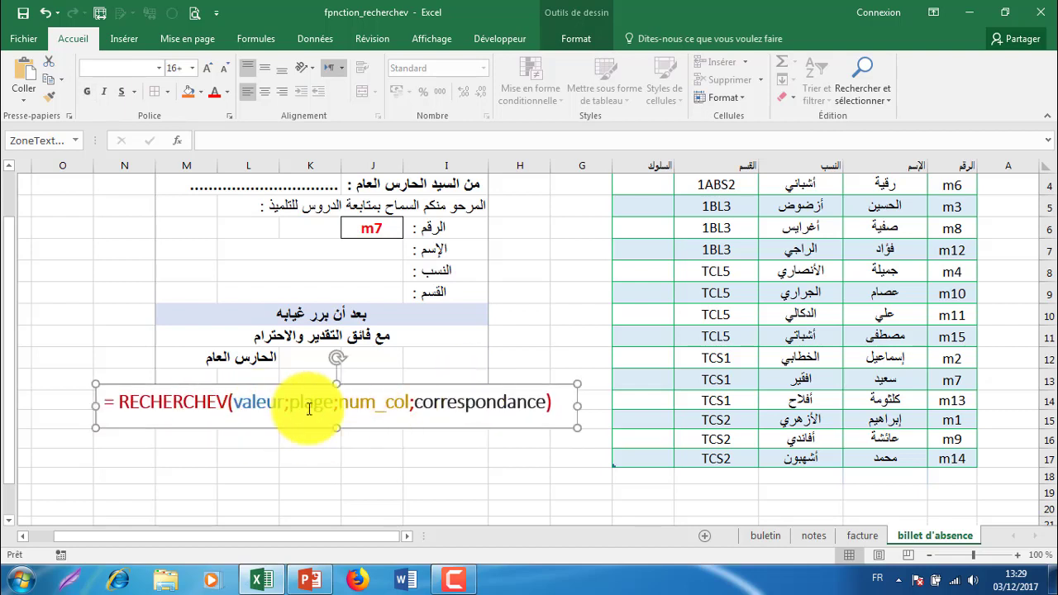
# Enter m10 as the student number in cell J6 of the absence slip.
pyautogui.click(349, 248)
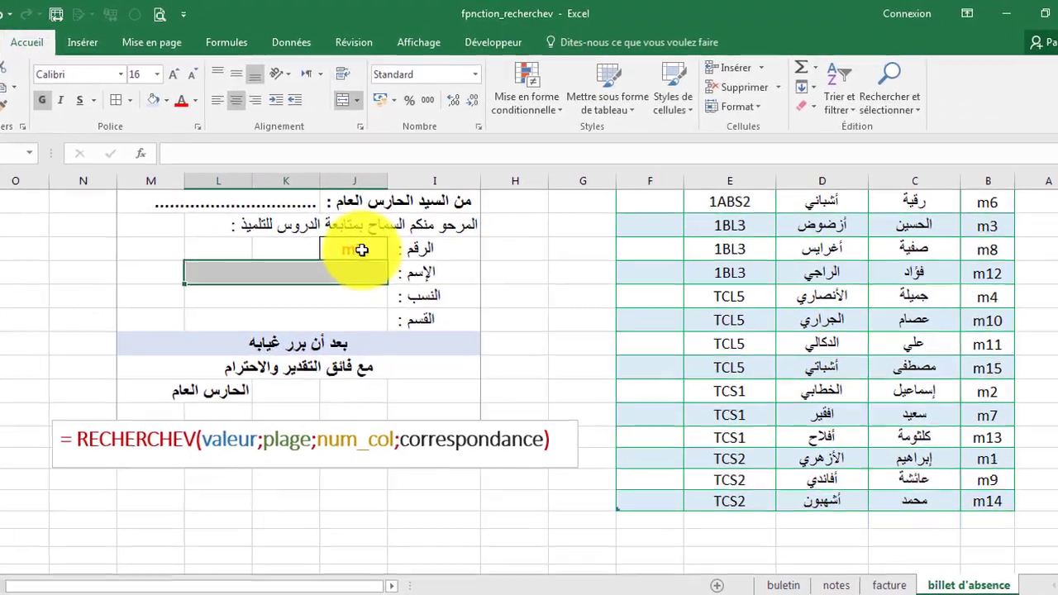
pyautogui.click(354, 258)
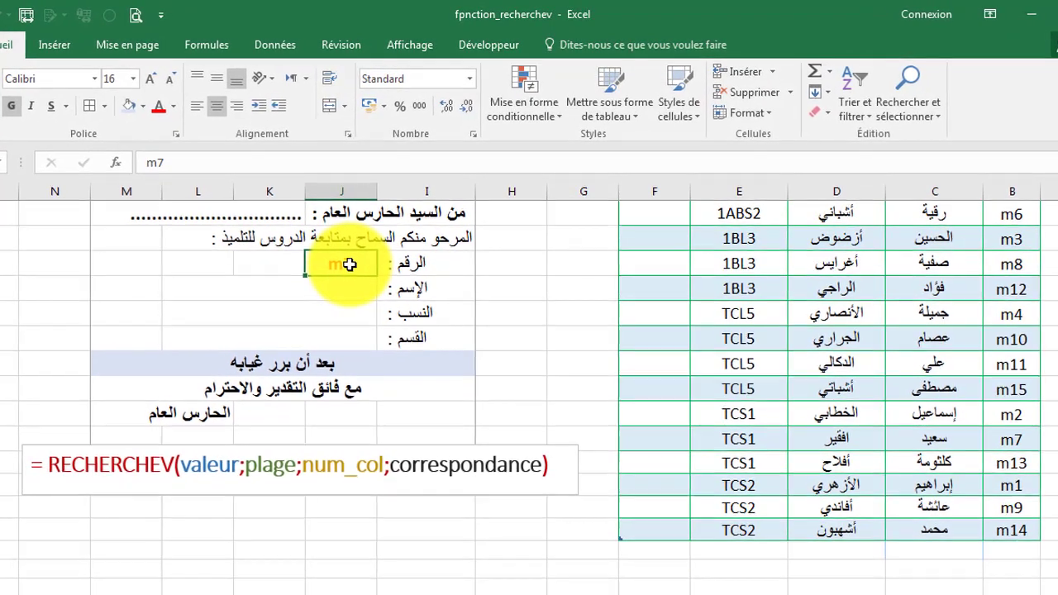
pyautogui.write('310')
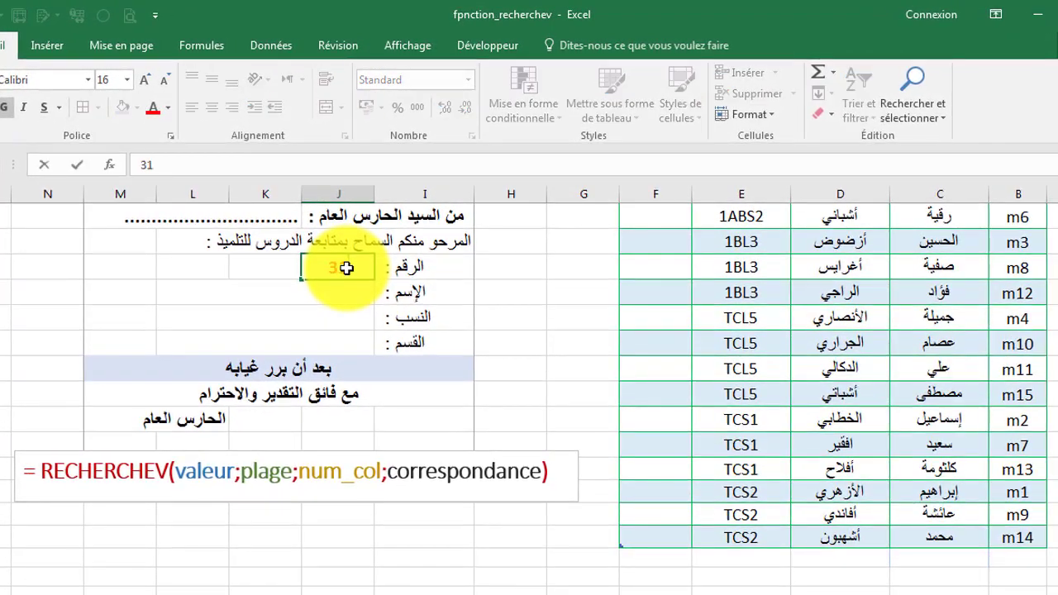
pyautogui.press('BackSpace')
pyautogui.press('BackSpace')
pyautogui.press('BackSpace')
pyautogui.write('m10')
pyautogui.press('Return')
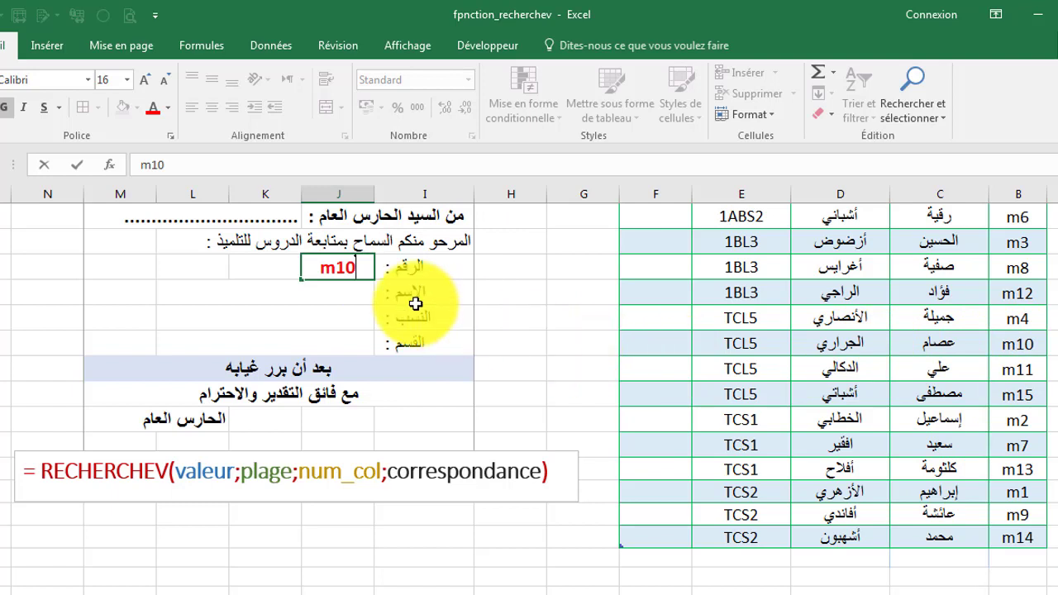
pyautogui.press('Return')
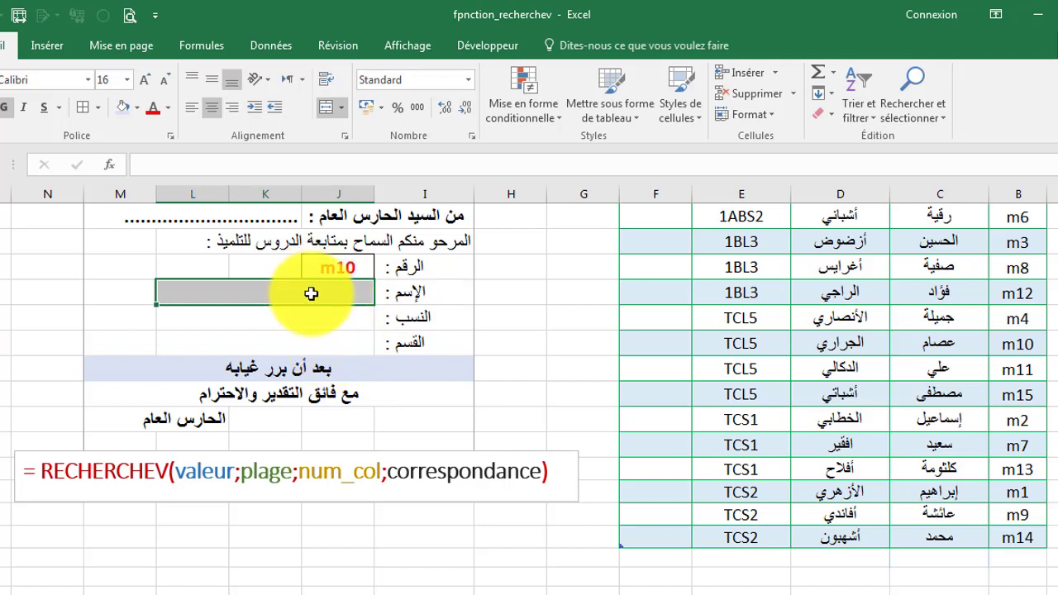
# Begin a RECHERCHEV formula in the first-name (الإسم) cell J7, with J6 as lookup value and liste as table.
pyautogui.write('=')
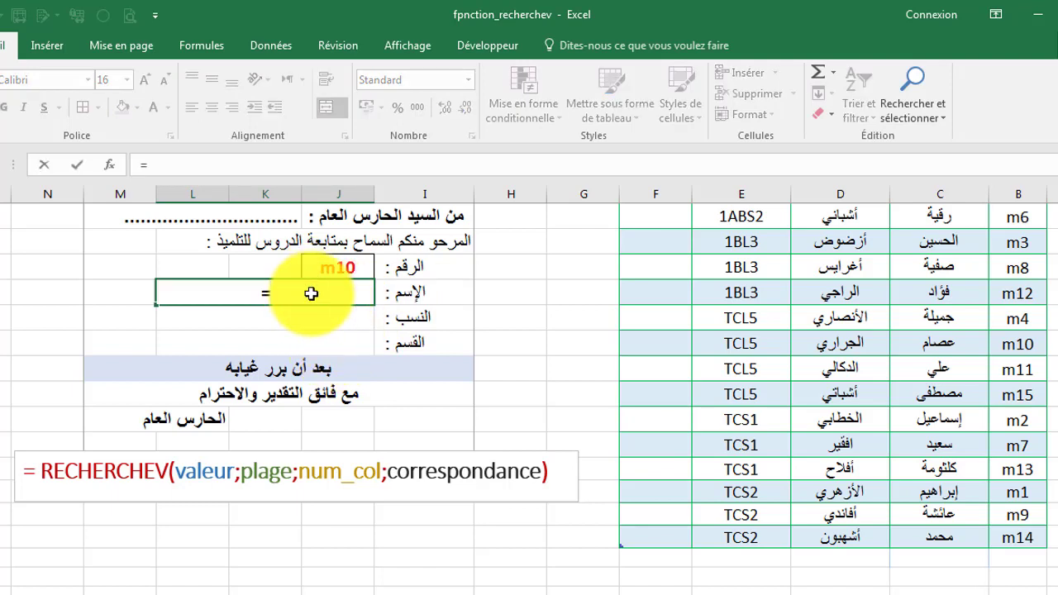
pyautogui.write('re')
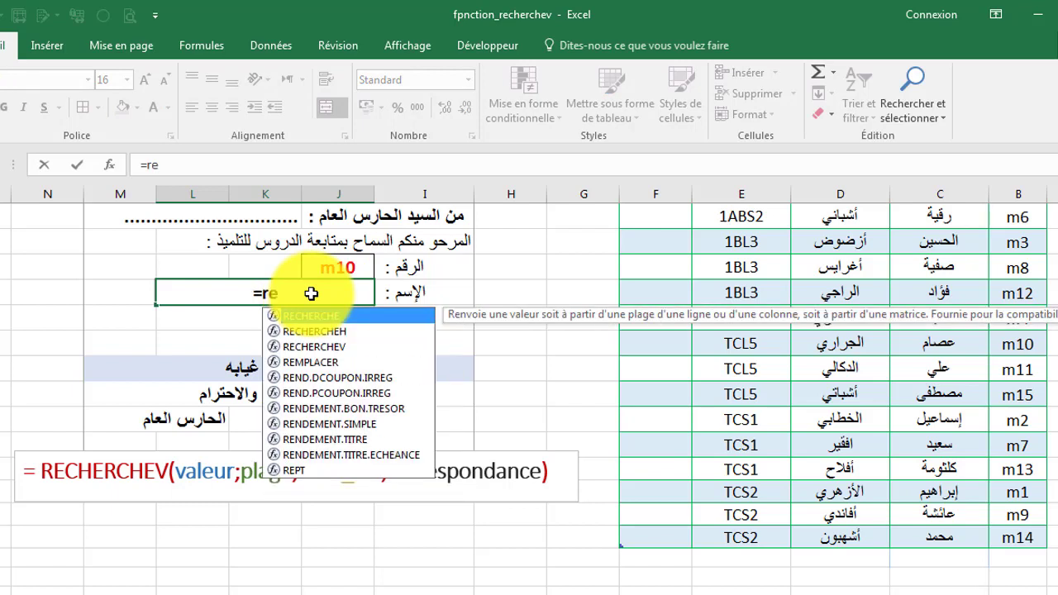
pyautogui.doubleClick(306, 346)
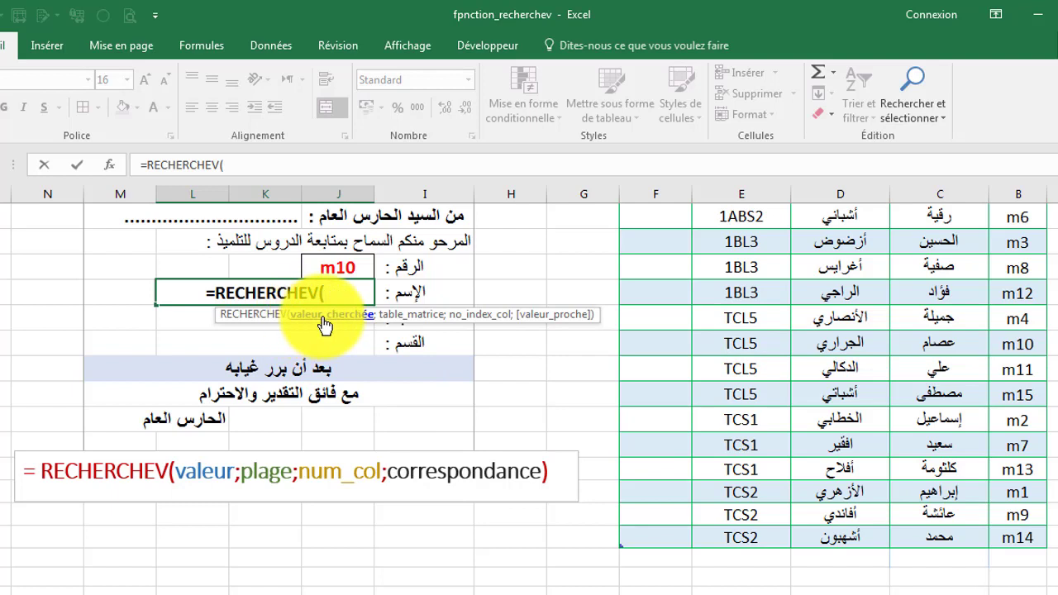
pyautogui.click(337, 269)
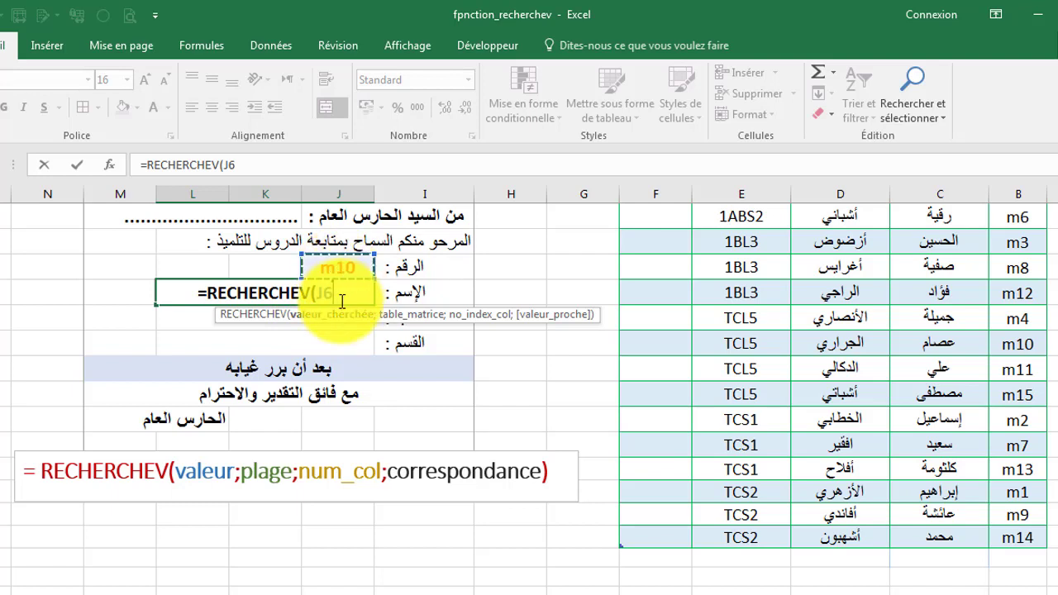
pyautogui.write(';')
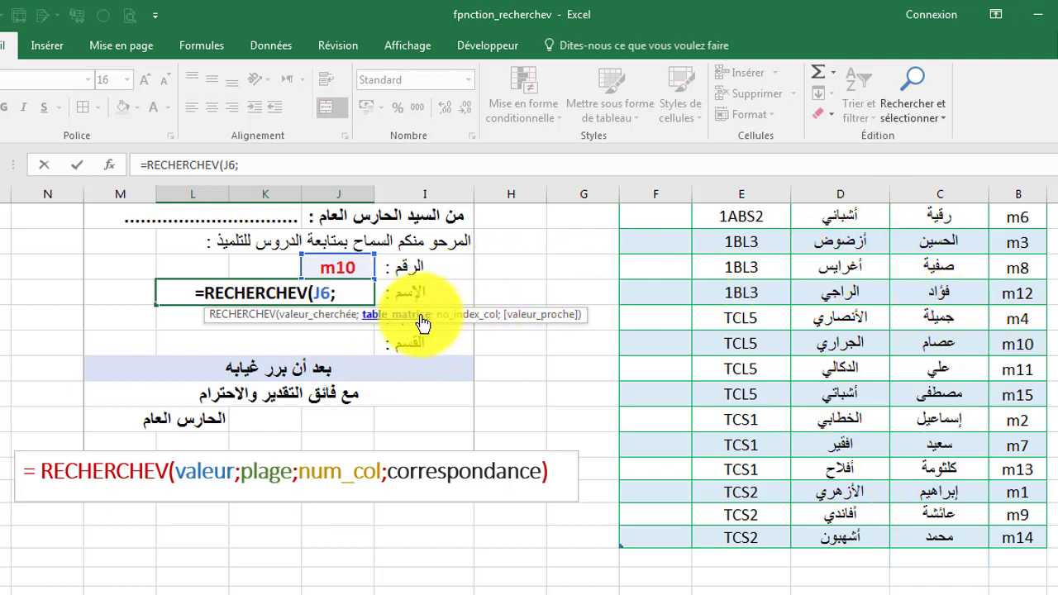
pyautogui.write('l')
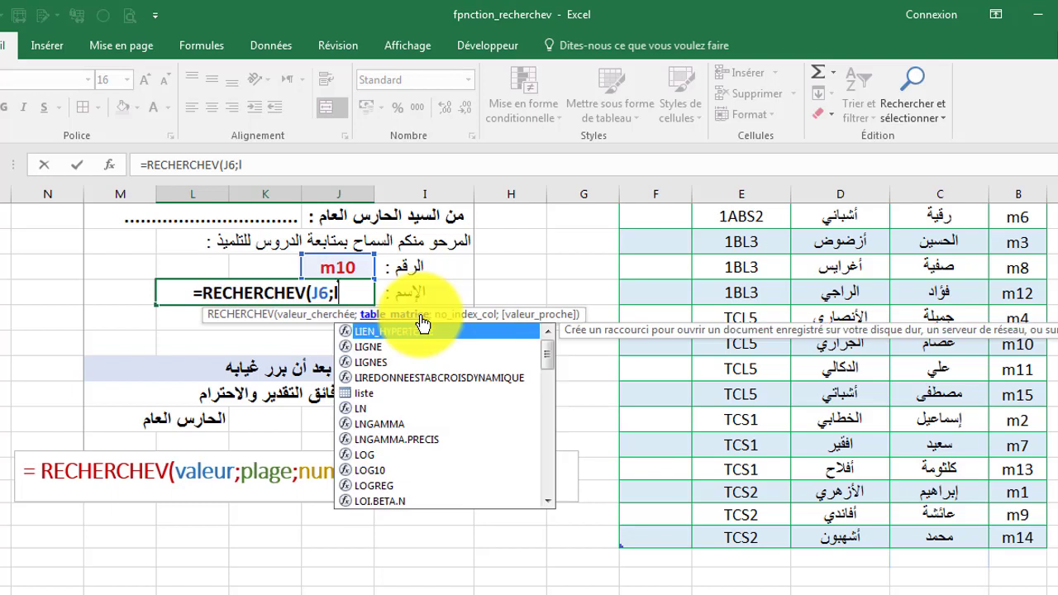
pyautogui.write('i')
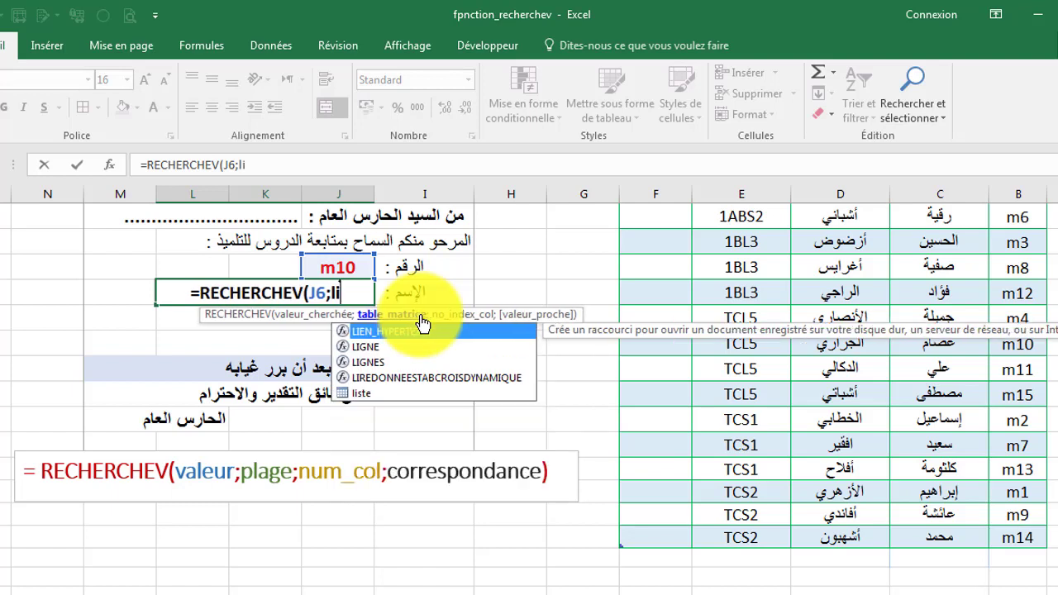
pyautogui.doubleClick(352, 393)
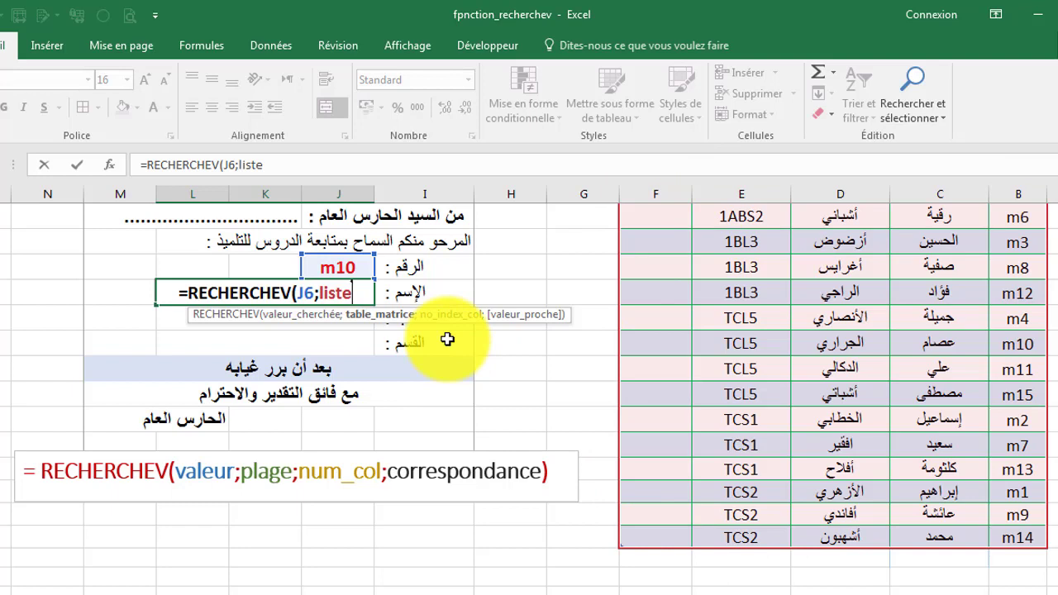
# Complete the first-name lookup with column index 2 and exact match 0, giving =RECHERCHEV(J6;liste;2;0).
pyautogui.write(',')
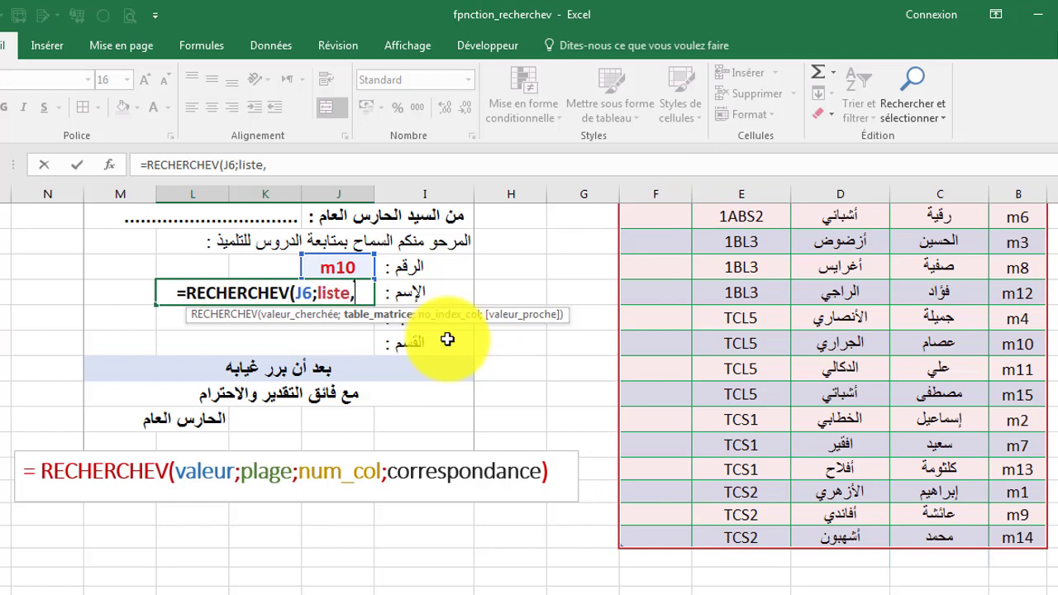
pyautogui.press('BackSpace')
pyautogui.write(';')
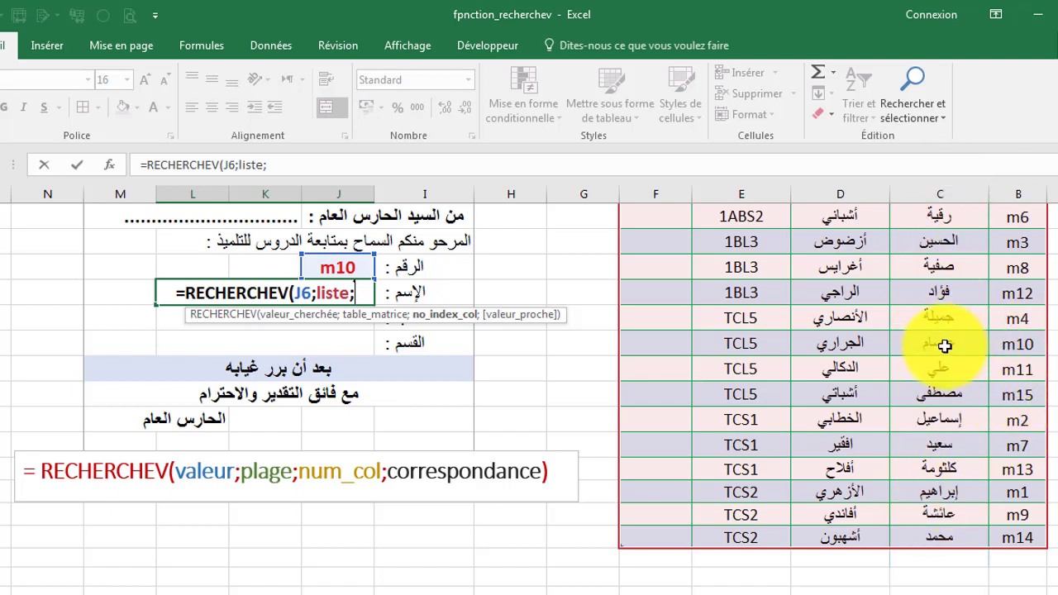
pyautogui.write('2')
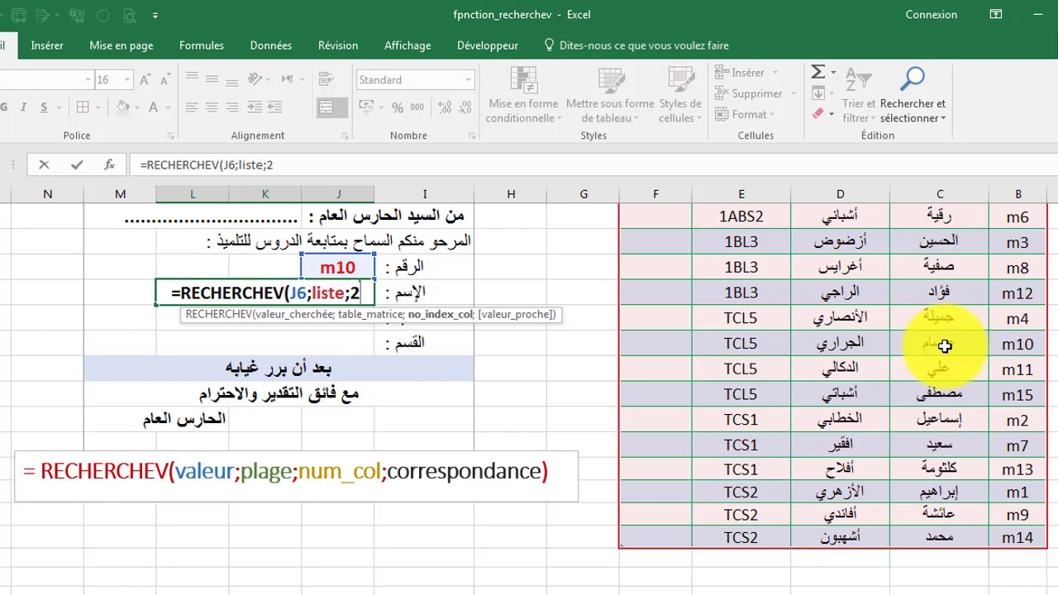
pyautogui.write(';')
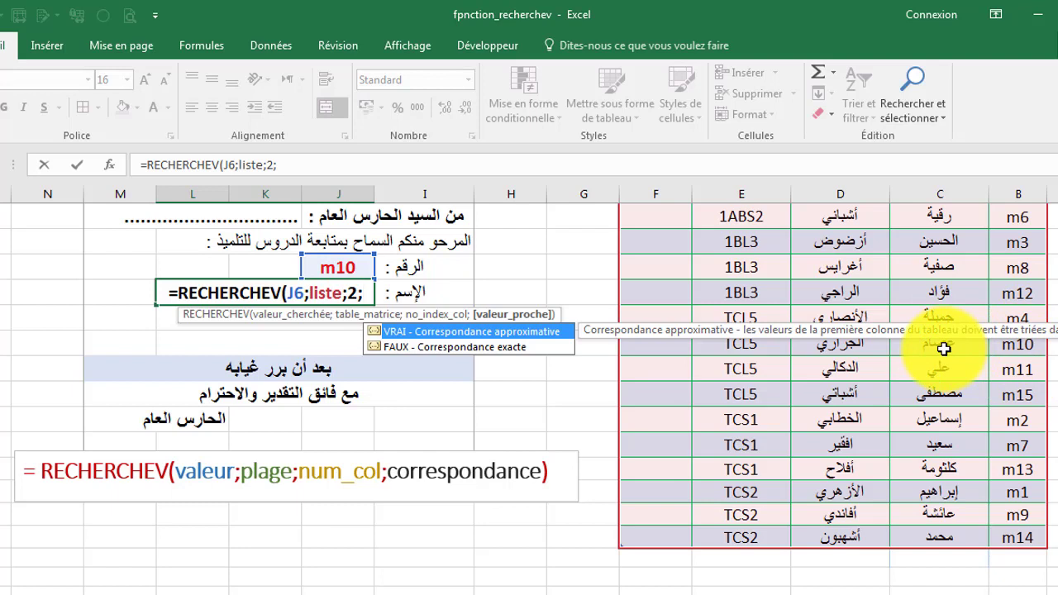
pyautogui.write('0')
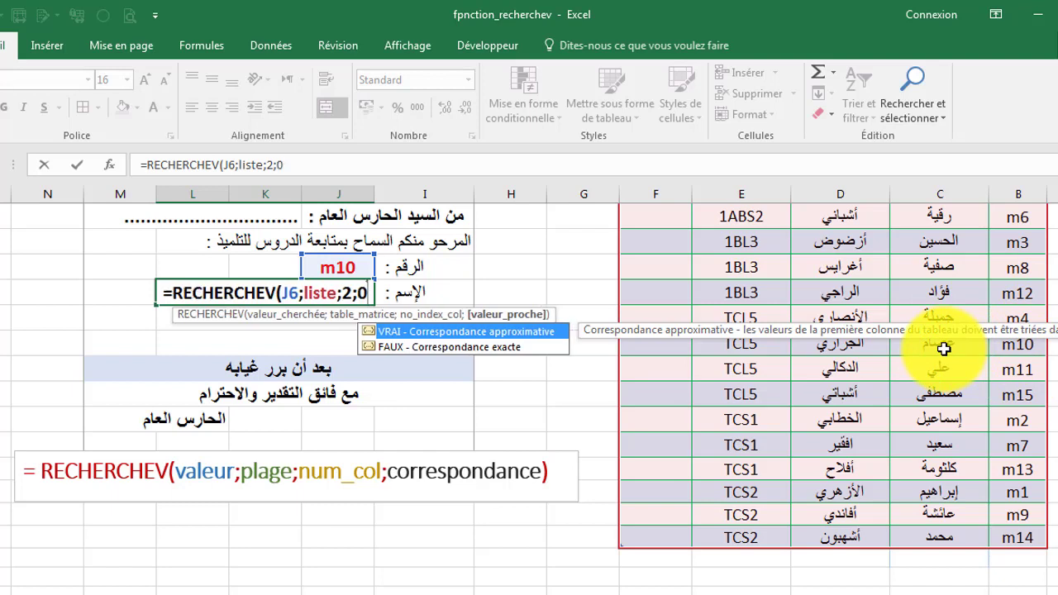
pyautogui.write(')')
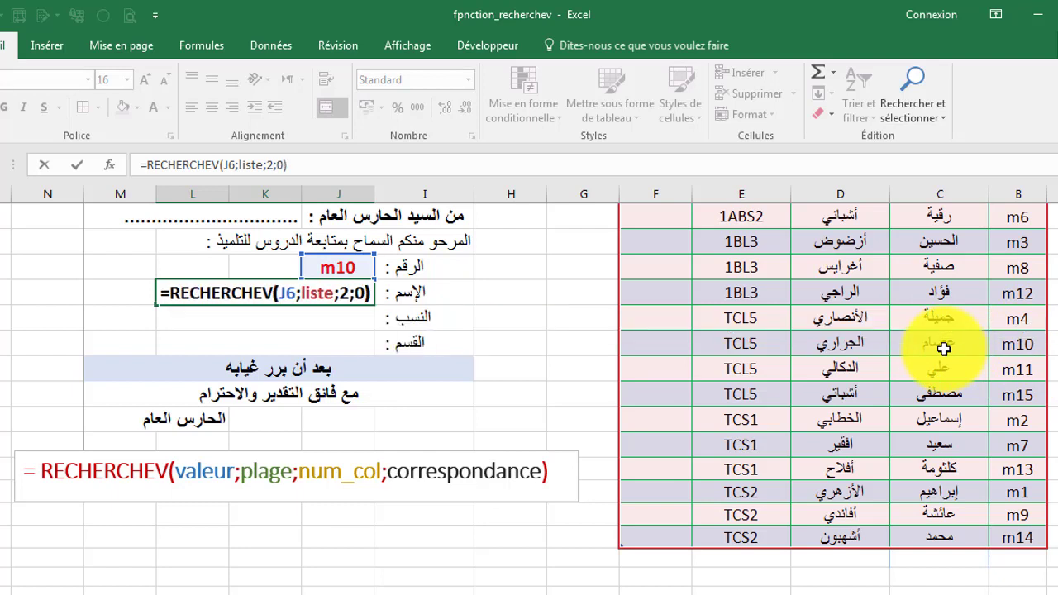
pyautogui.press('Return')
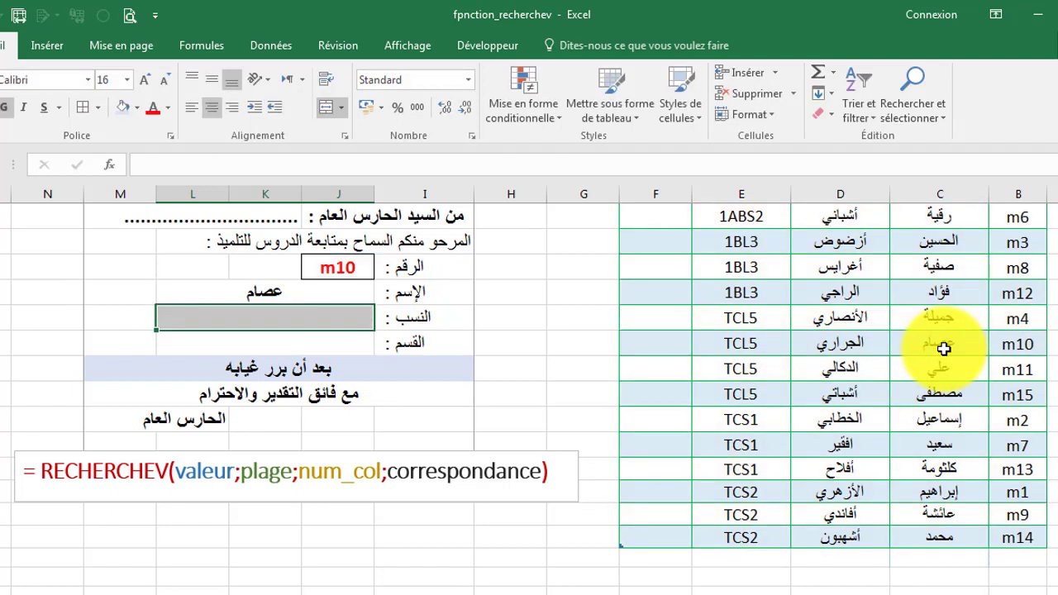
# Make the lookup value reference in the first-name formula absolute, giving =RECHERCHEV($J$6;liste;2;0).
pyautogui.click(353, 295)
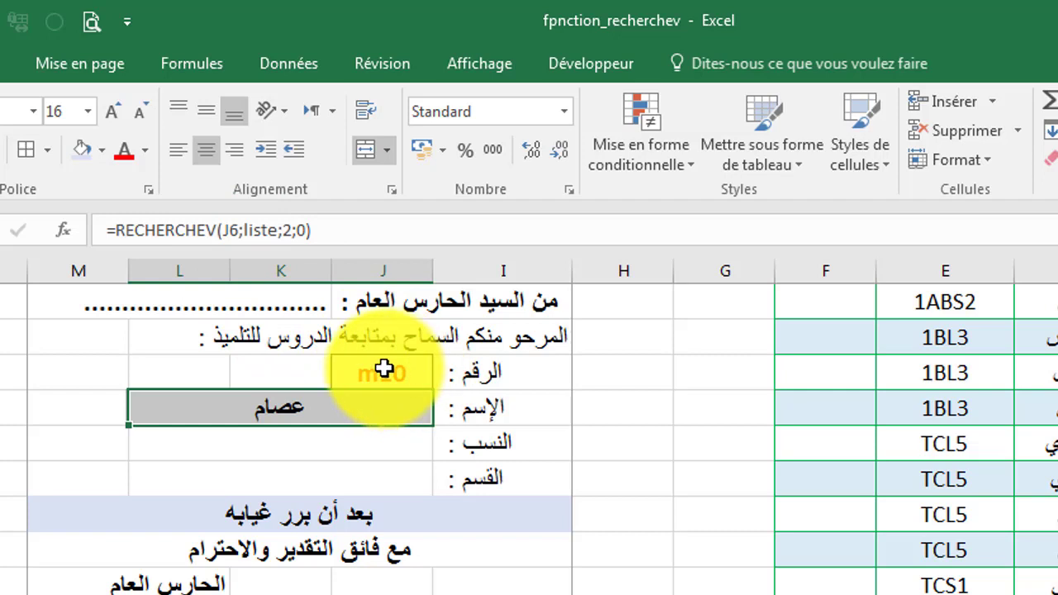
pyautogui.click(236, 229)
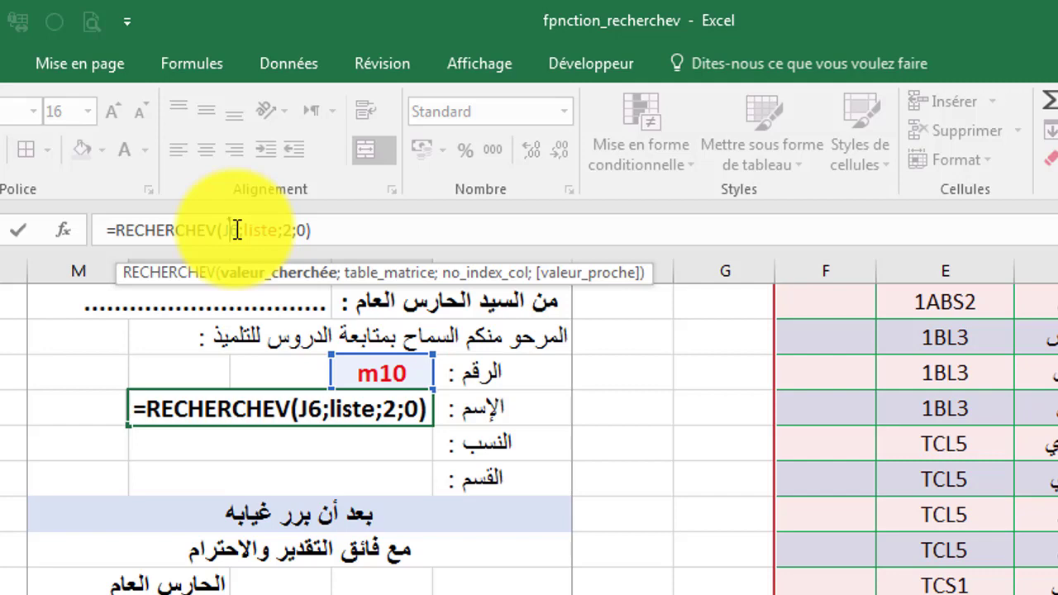
pyautogui.press('F4')
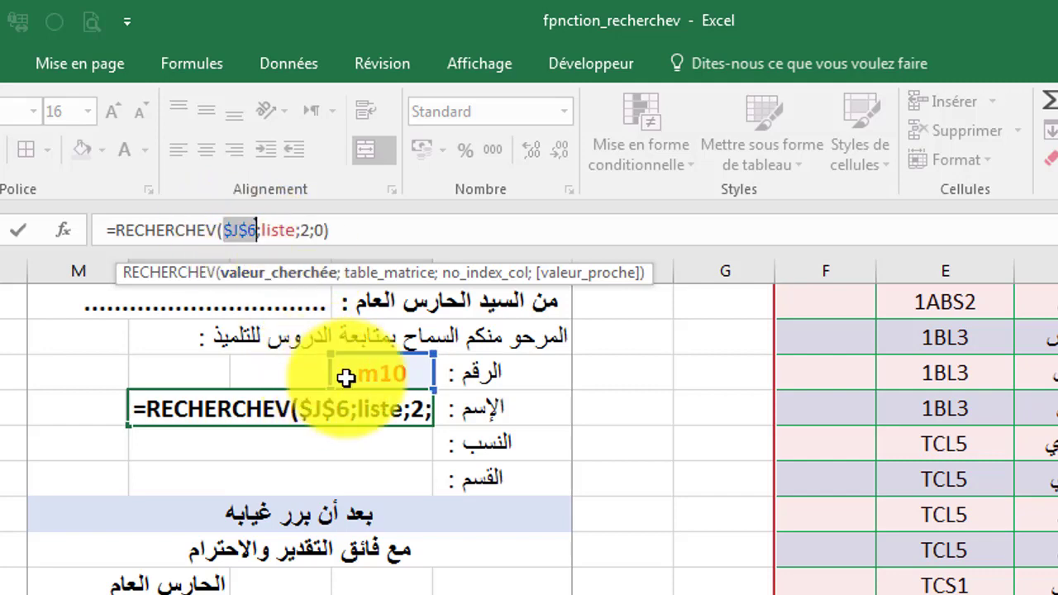
pyautogui.click(356, 419)
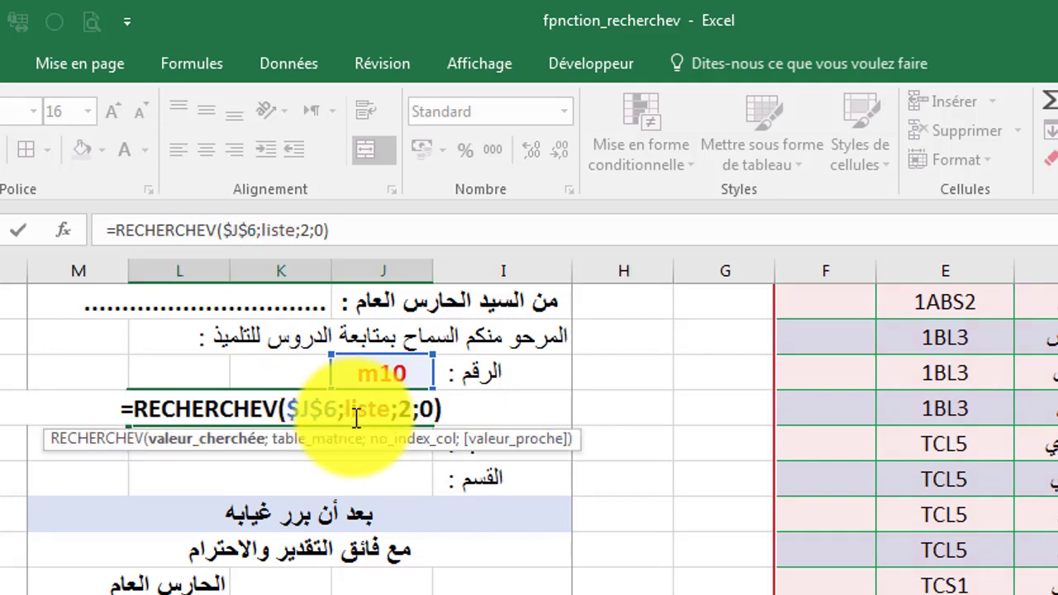
pyautogui.hotkey('ctrl', 'Return')
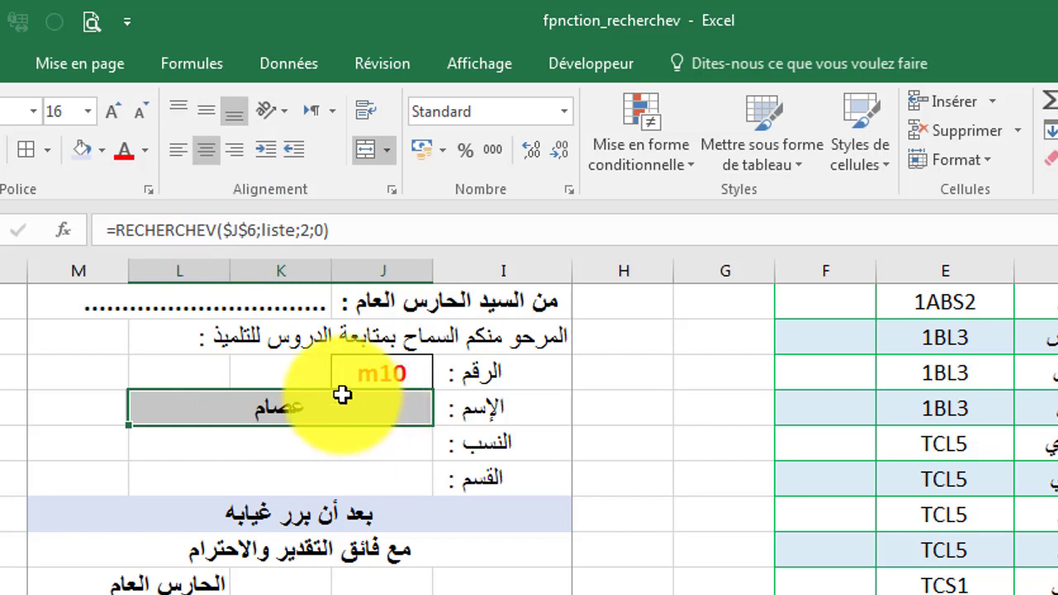
# Copy the first-name lookup down to J9 and set the last-name (النسب) formula's column index to 3, giving =RECHERCHEV($J$6;liste;3;0).
pyautogui.moveTo(128, 424); pyautogui.dragTo(133, 485)
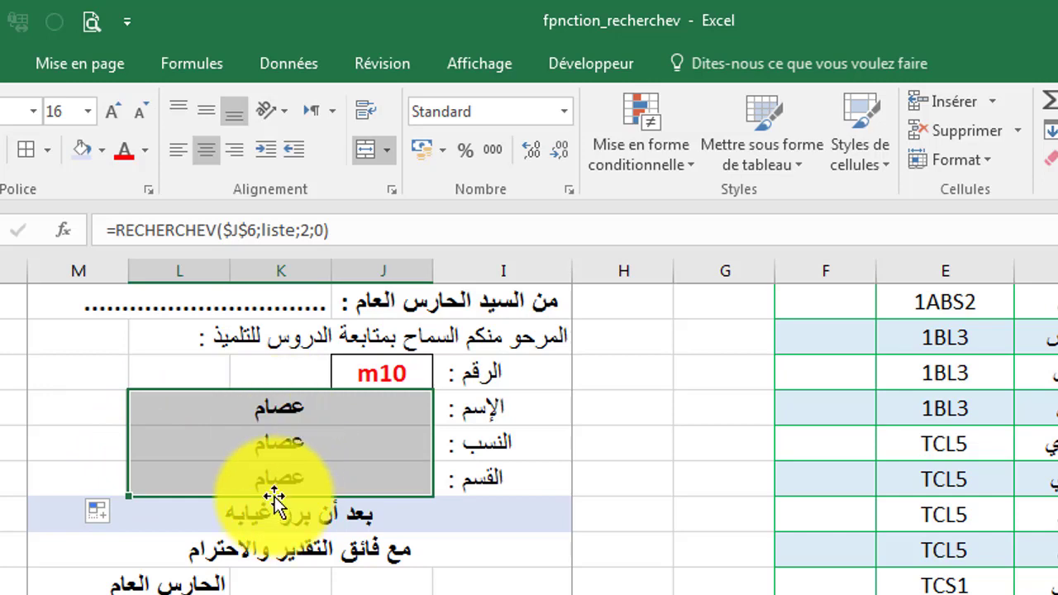
pyautogui.click(294, 445)
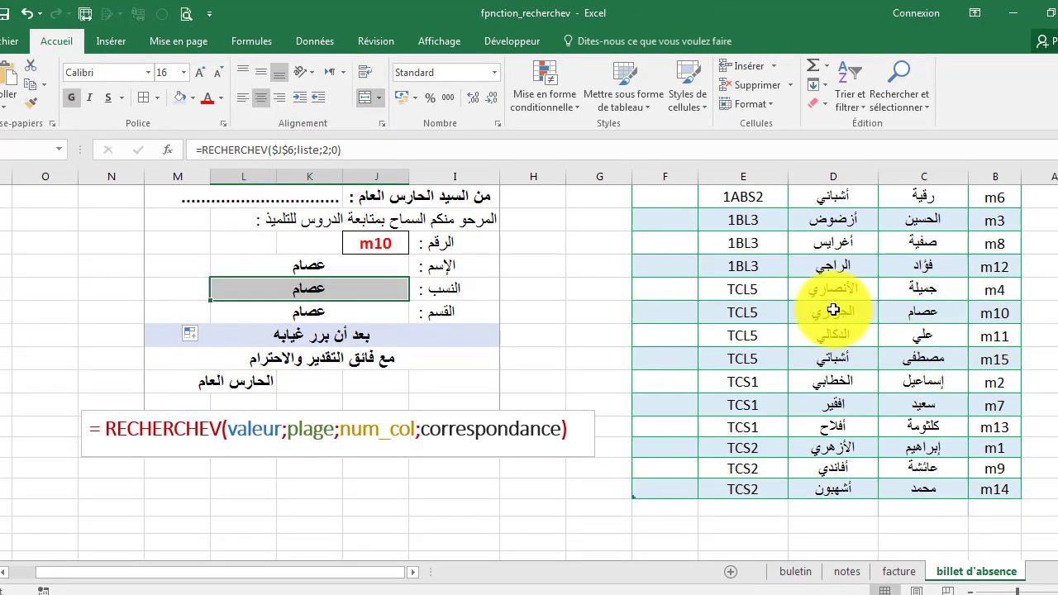
pyautogui.click(343, 150)
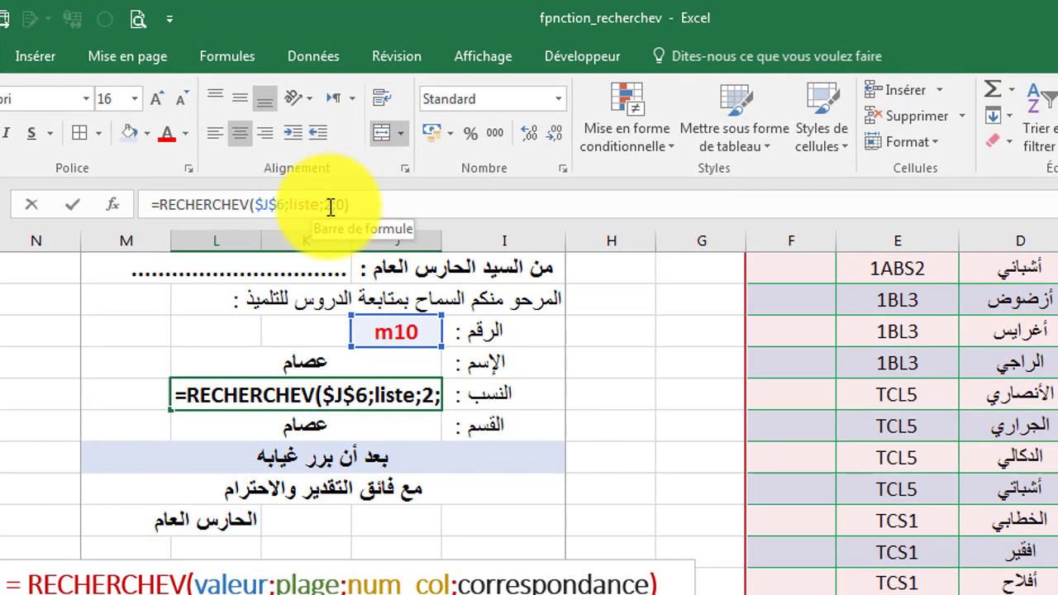
pyautogui.click(331, 188)
pyautogui.press('BackSpace')
pyautogui.write('3')
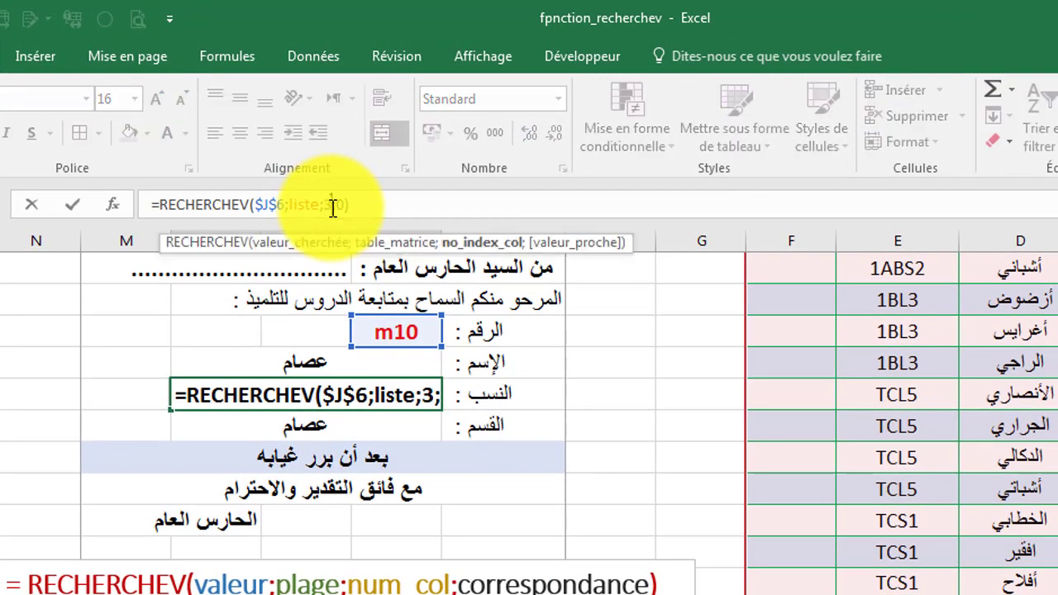
pyautogui.press('Return')
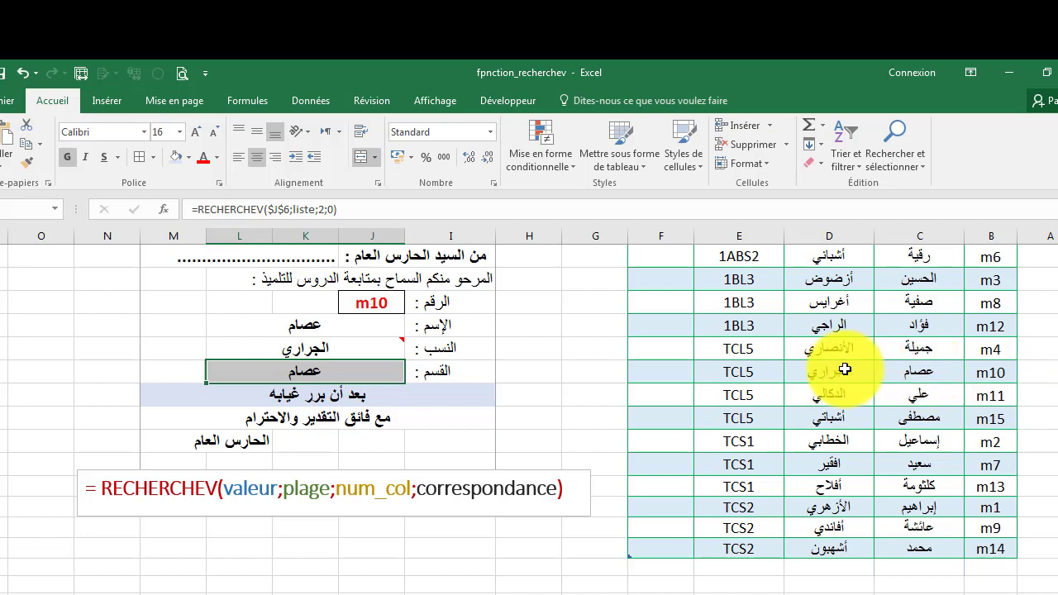
# Set the column index in the class (القسم) cell J9 to 4, giving =RECHERCHEV($J$6;liste;4;0).
pyautogui.click(321, 213)
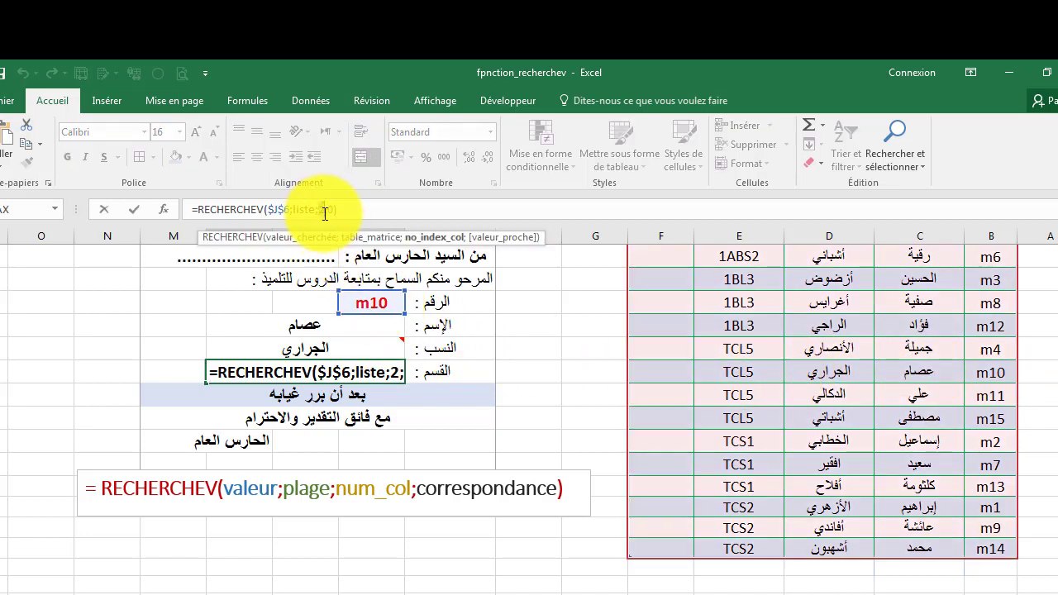
pyautogui.press('BackSpace')
pyautogui.write('4')
pyautogui.press('Return')
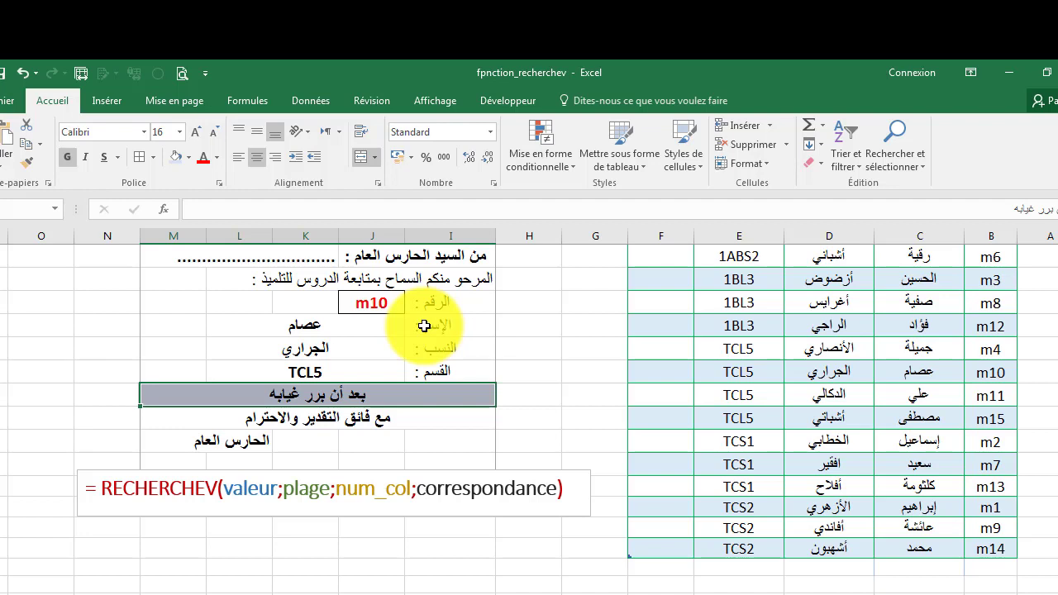
# Test the lookups by entering m15 as the student number in cell J6.
pyautogui.click(383, 305)
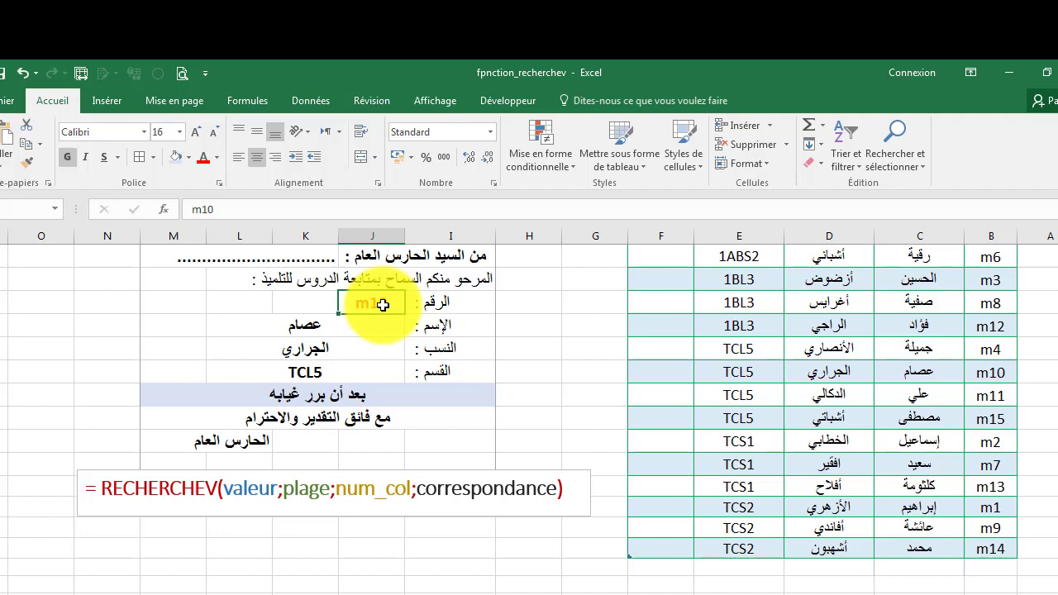
pyautogui.write('m15')
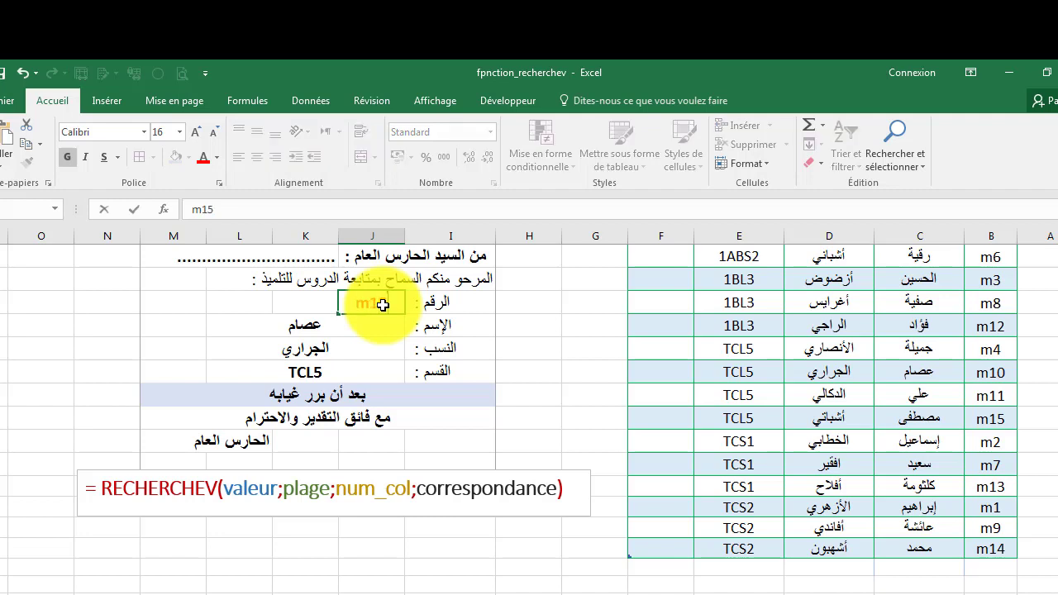
pyautogui.press('Return')
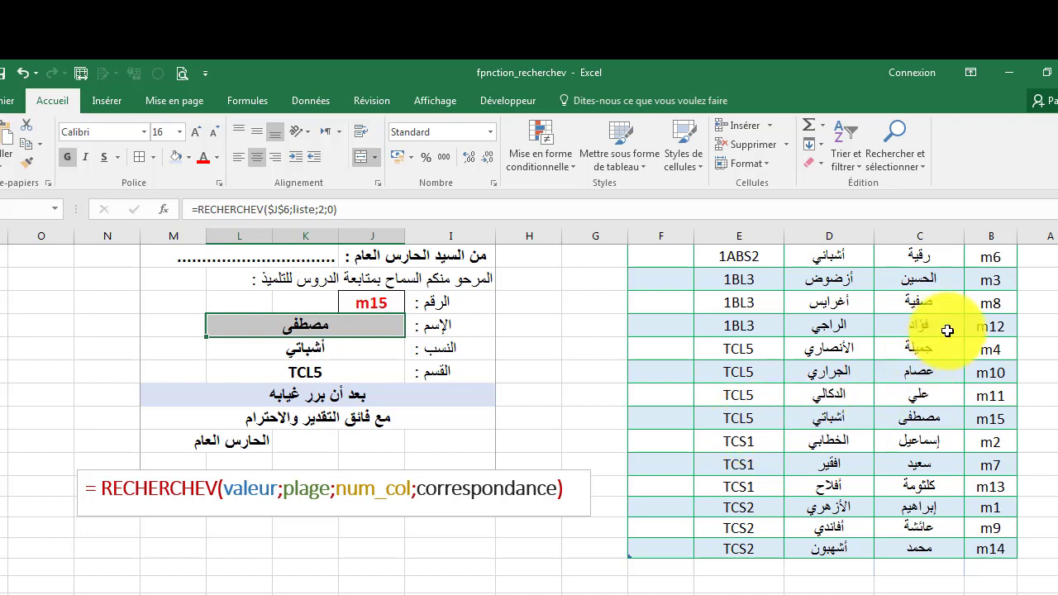
# Change the student number in J6 to m3 and review the formulas in the last-name (النسب) and class (القسم) cells.
pyautogui.click(375, 303)
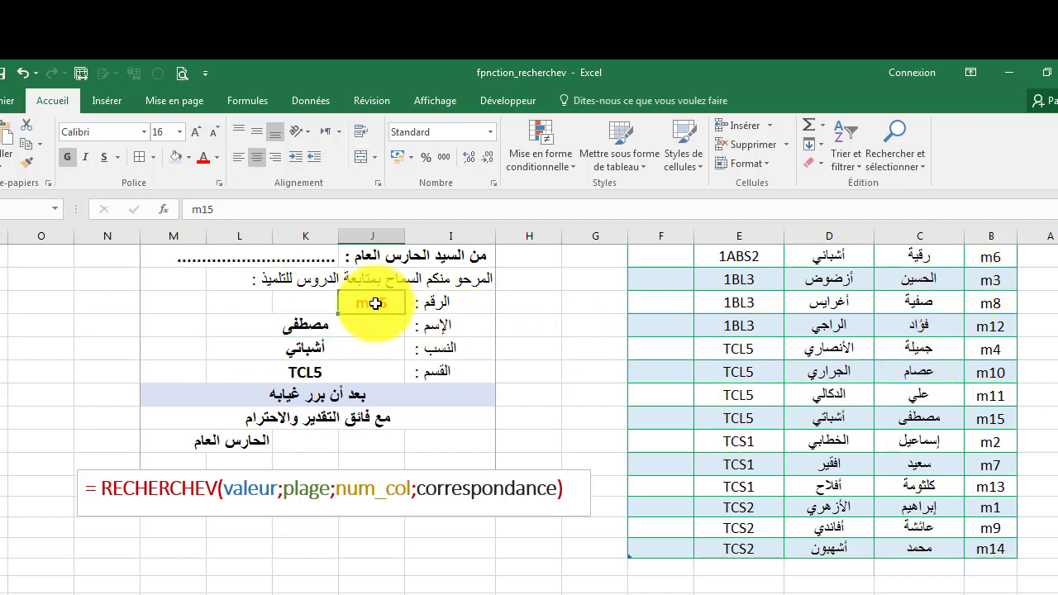
pyautogui.write('3')
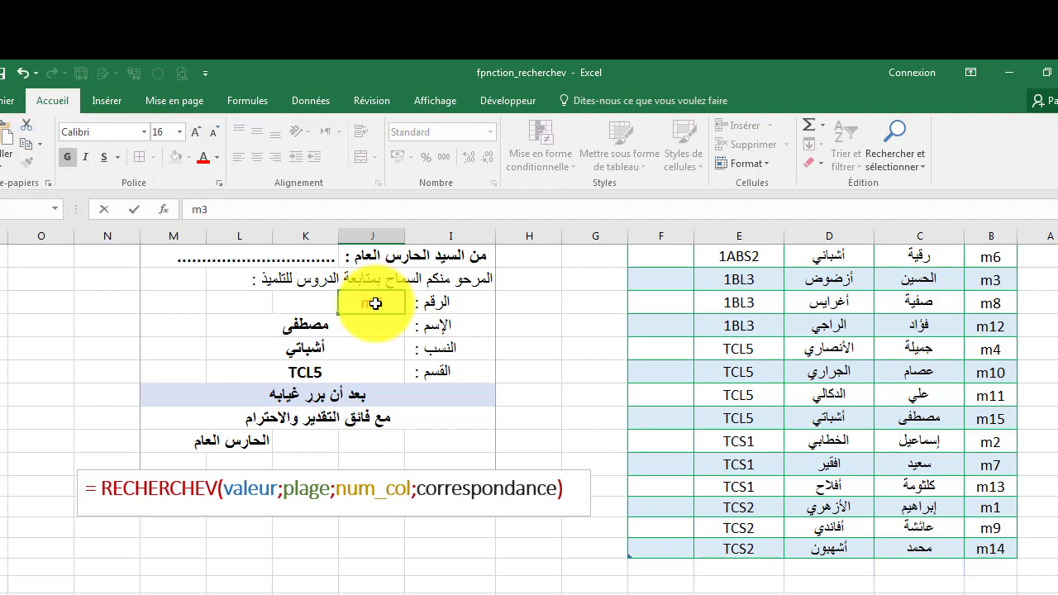
pyautogui.press('Return')
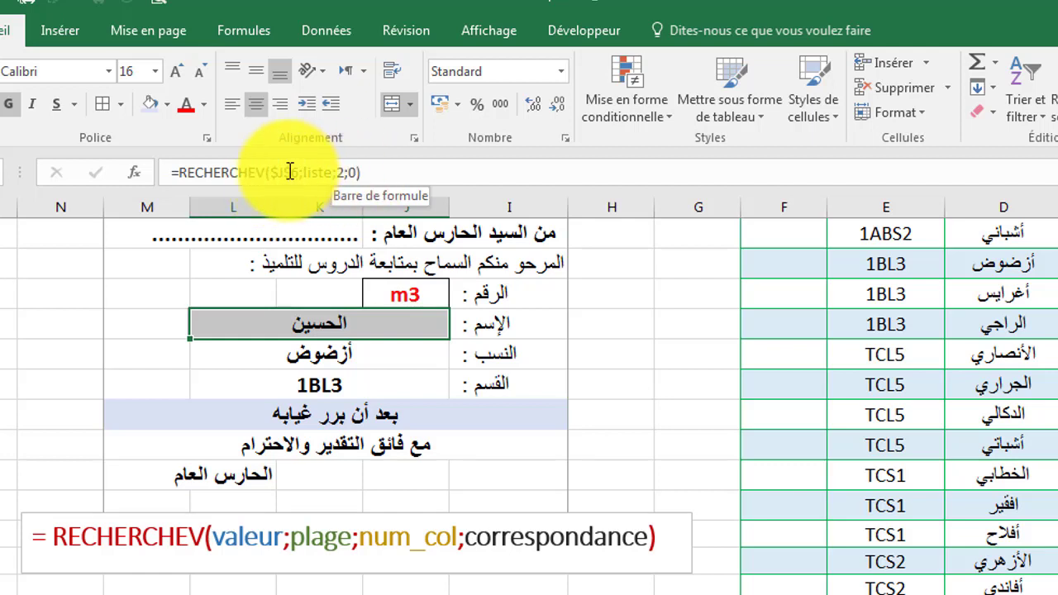
pyautogui.click(353, 354)
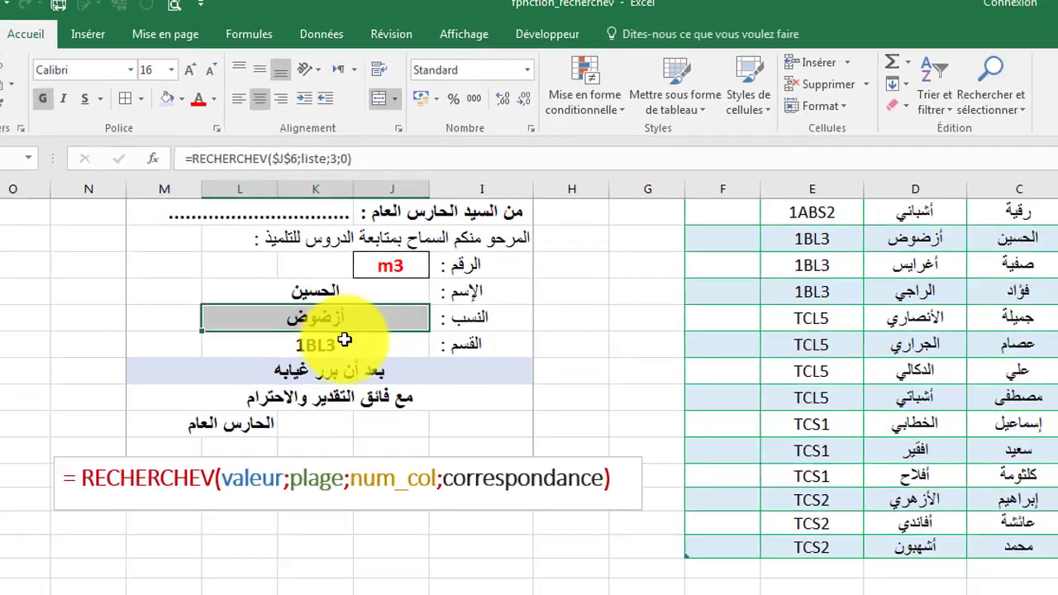
pyautogui.click(357, 385)
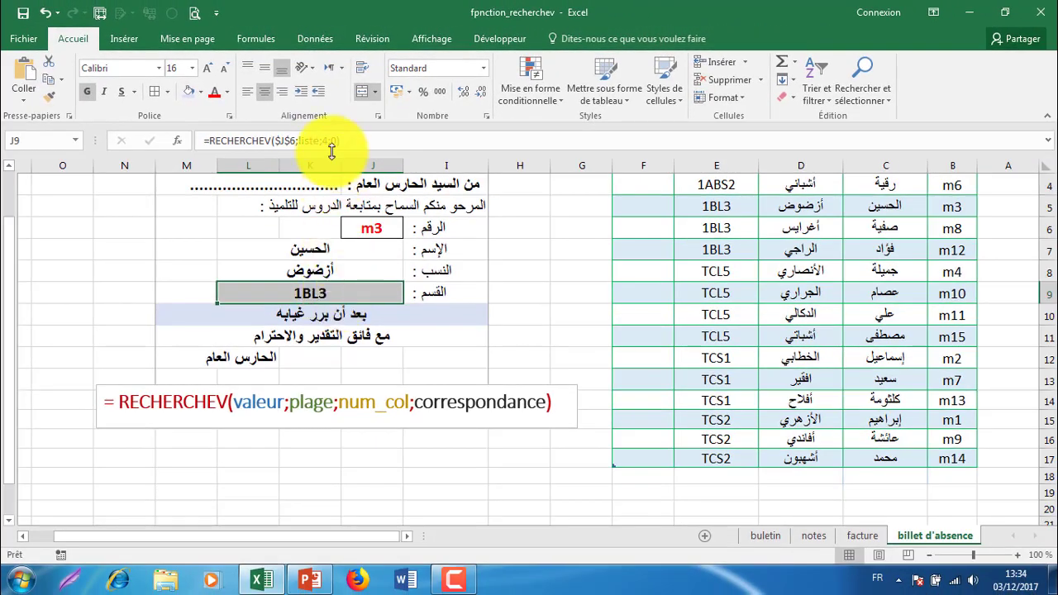